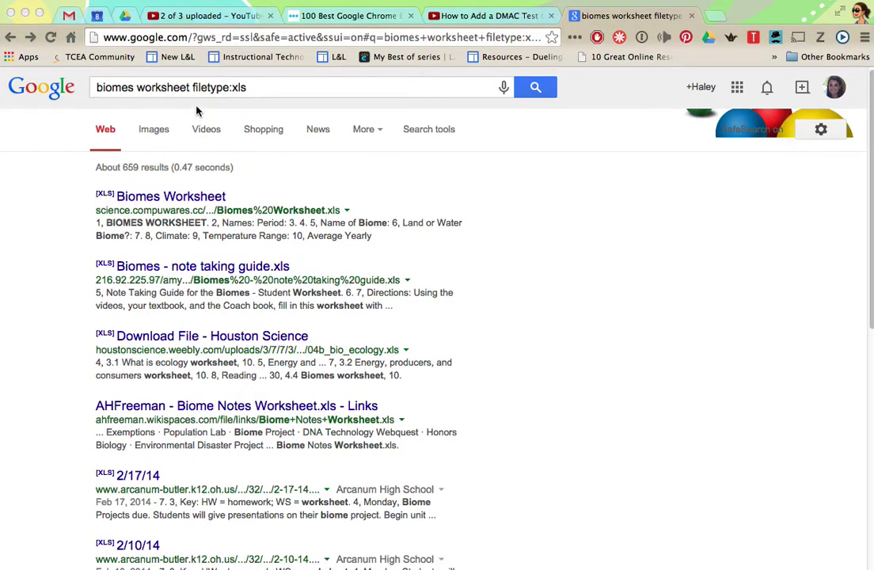
Change the query from 'xls worksheet' to 'biomes filetype:ppt' to list PowerPoint results
double_click(234, 88)
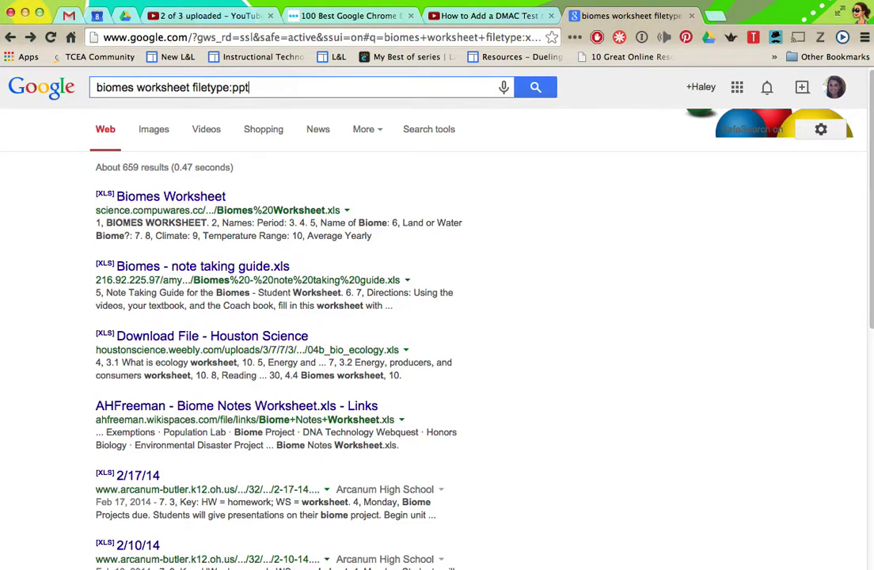
double_click(172, 89)
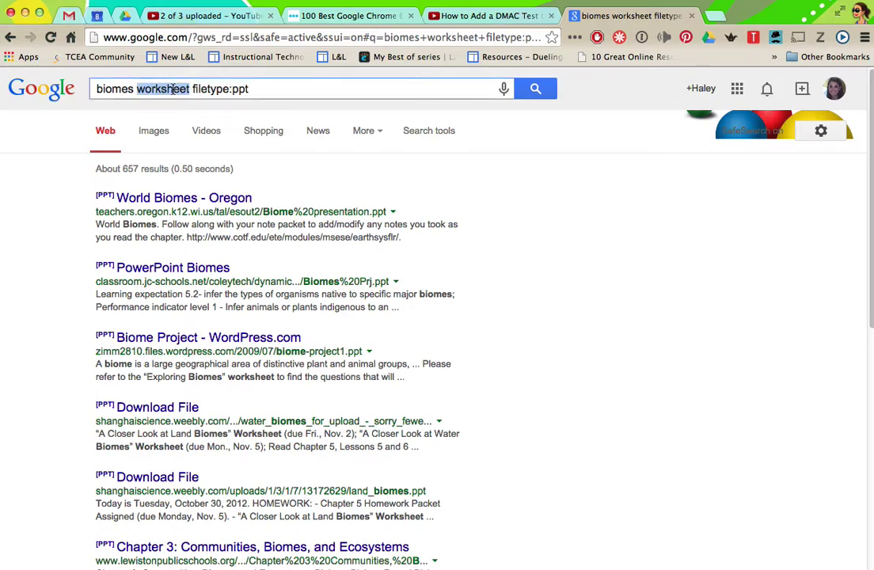
key(BackSpace)
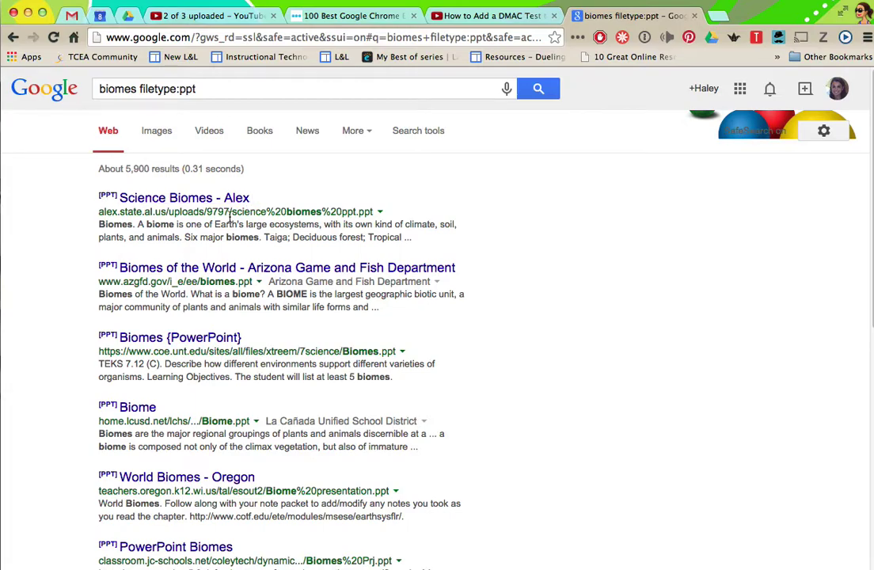
In a new tab, search 'chrome store' and open the Chrome Web Store
click(716, 16)
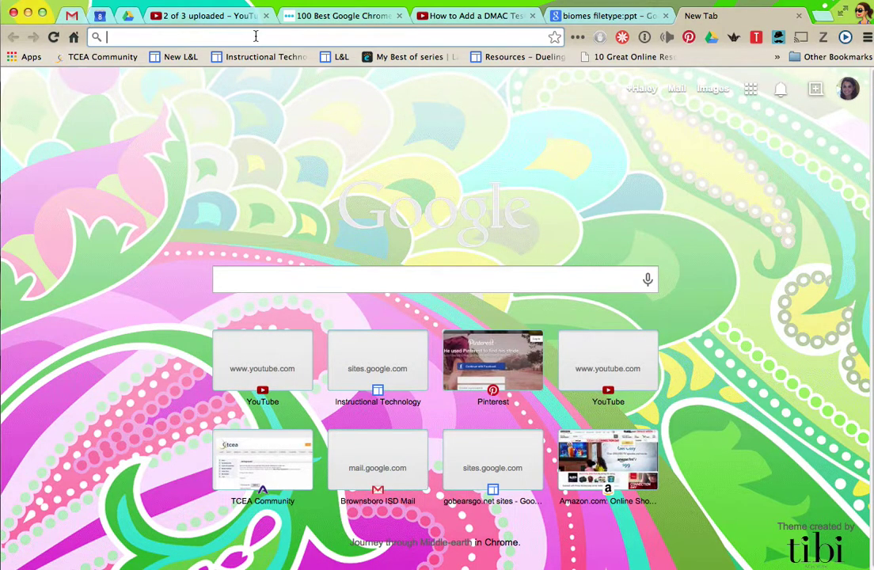
text(do)
key(BackSpace)
key(BackSpace)
key(BackSpace)
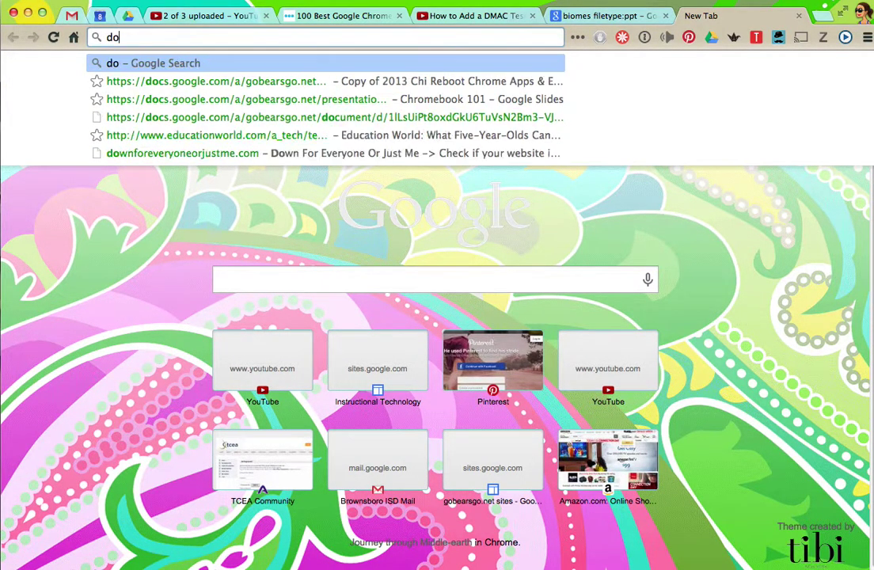
text(chrome store)
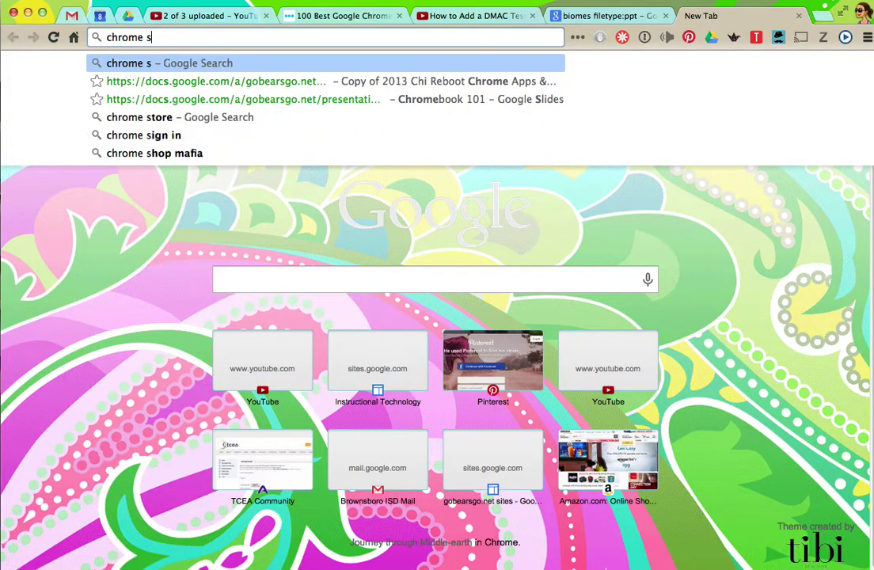
key(Return)
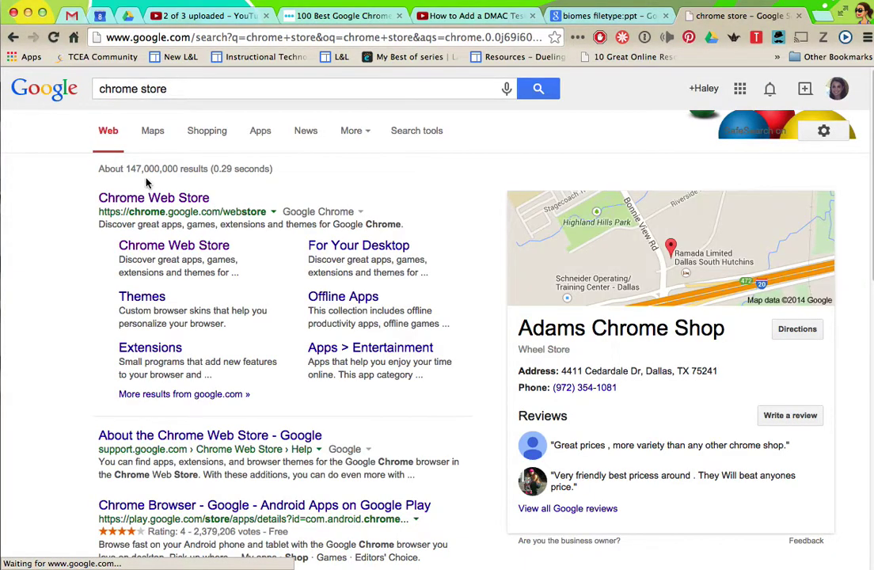
click(150, 199)
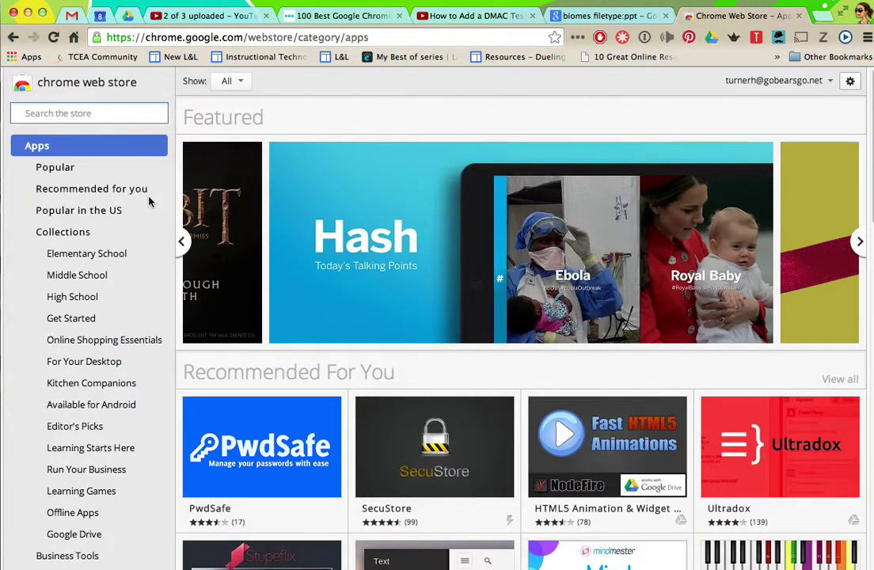
Search the store for 'doc view', review Docs PDF/PowerPoint Viewer, then return to the results tab
click(121, 113)
text(do)
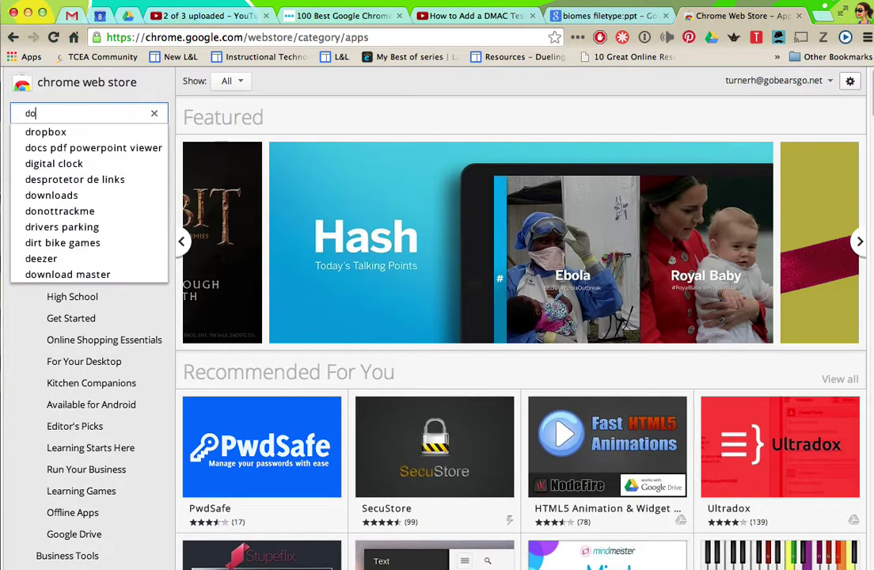
text(c view)
key(Return)
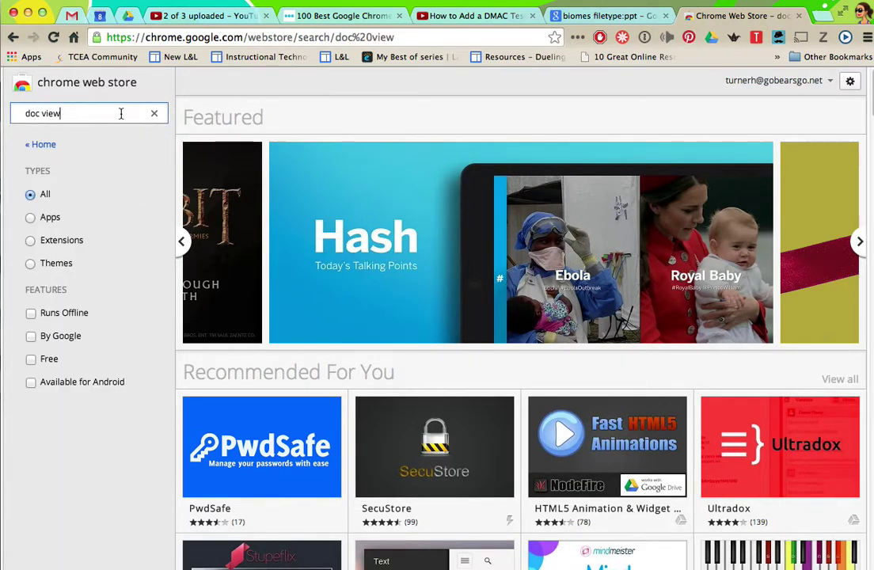
scroll(457, 380, down, 2)
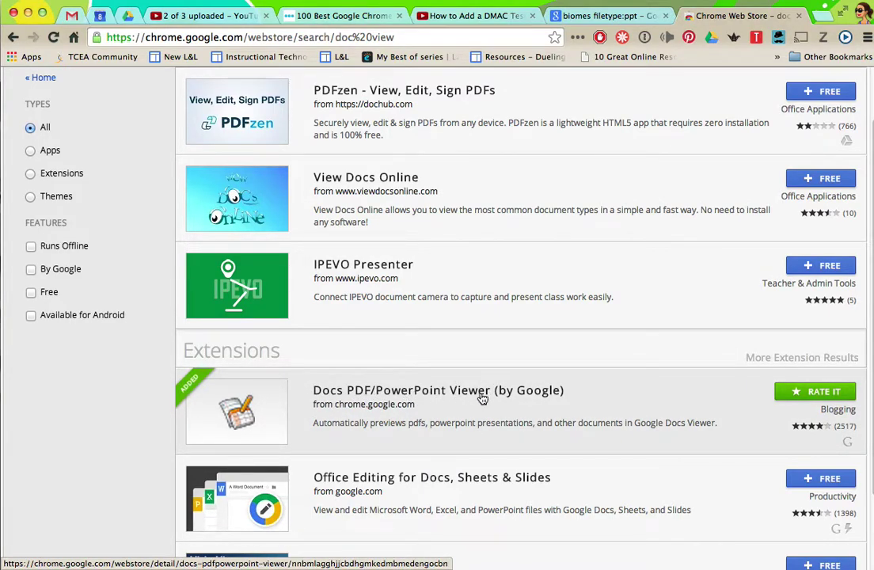
scroll(363, 406, down, 1)
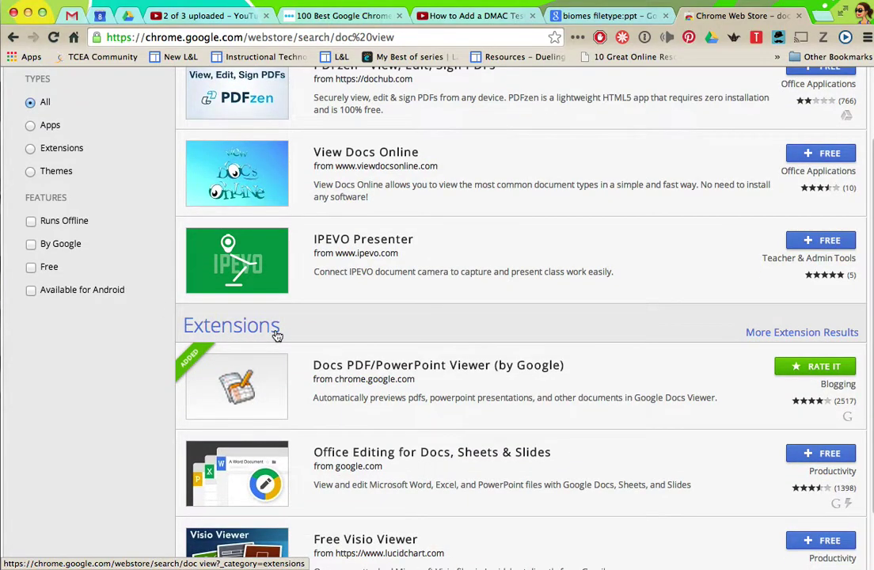
scroll(202, 141, up, 3)
scroll(491, 380, down, 2)
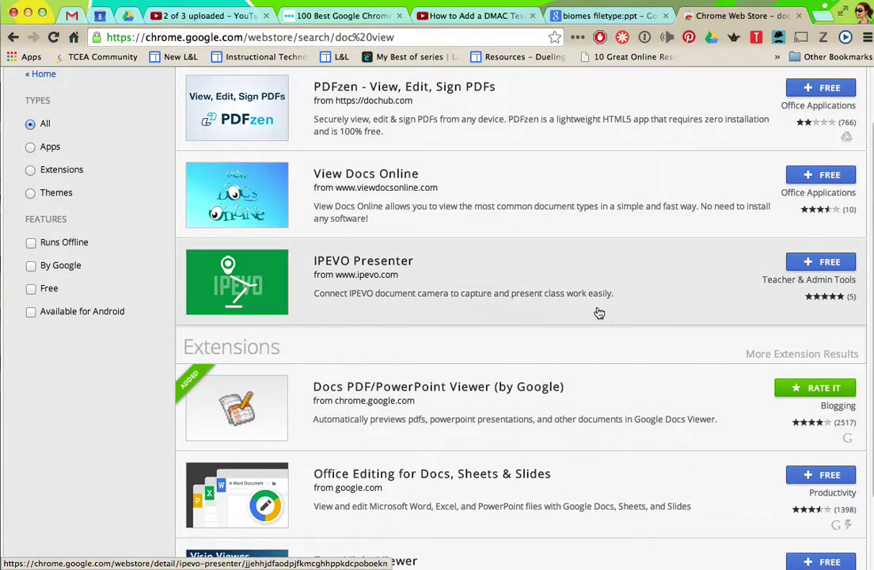
click(591, 19)
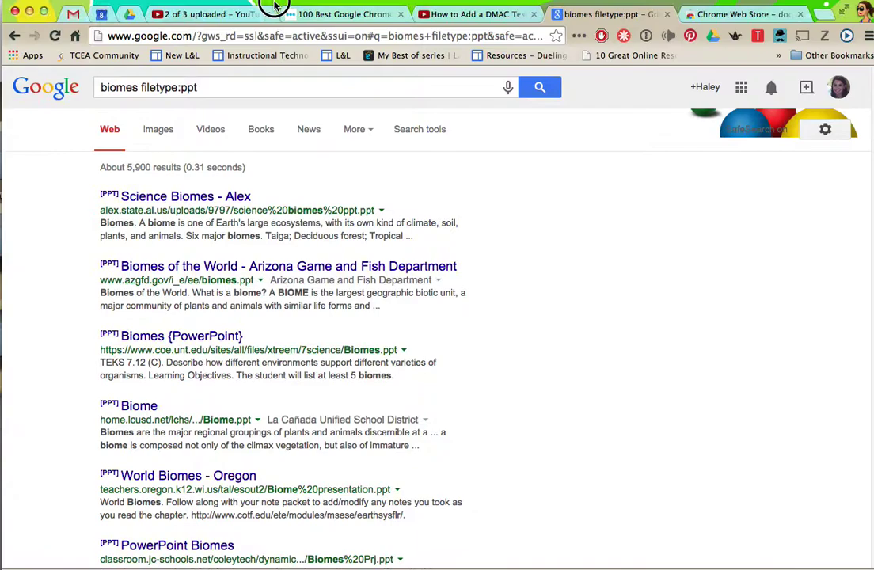
Preview the Science Biomes - Alex result and browse through its slides
click(163, 201)
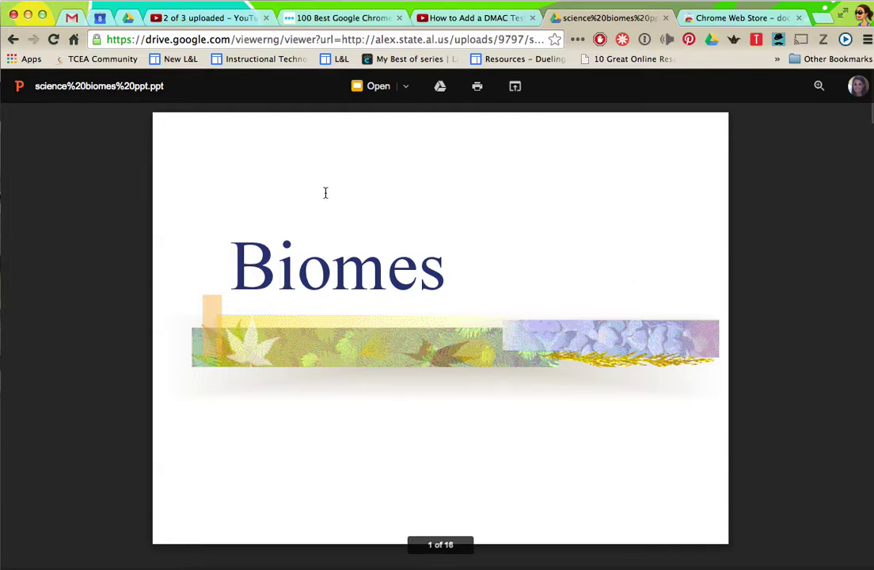
scroll(591, 334, down, 10)
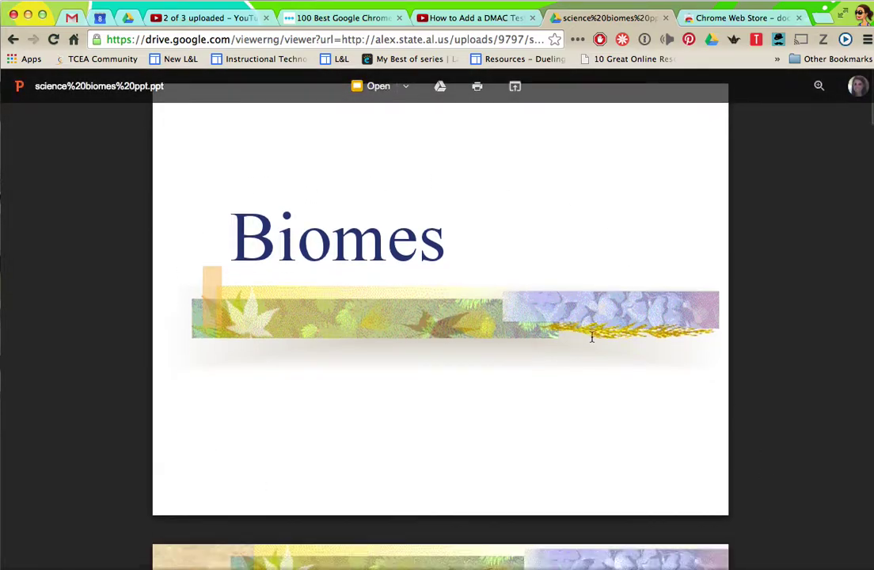
scroll(591, 337, down, 15)
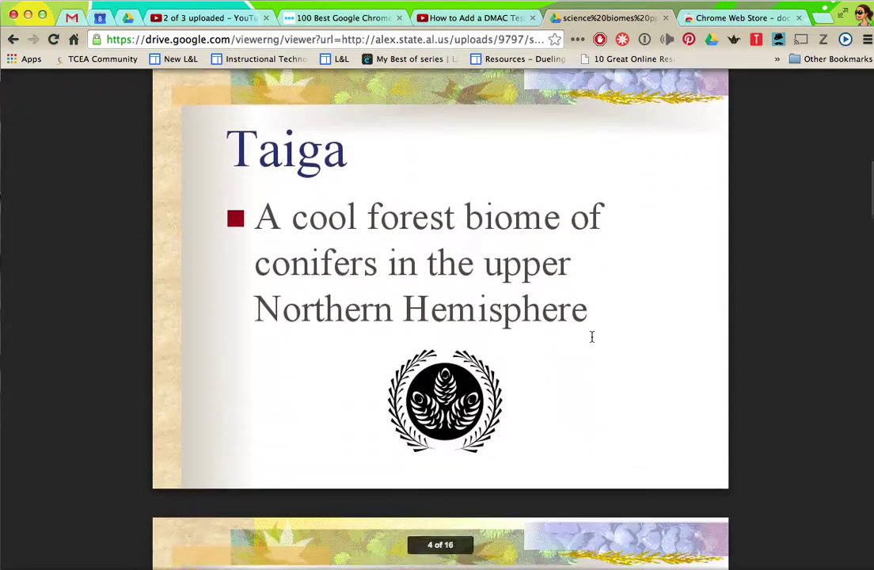
scroll(585, 339, down, 15)
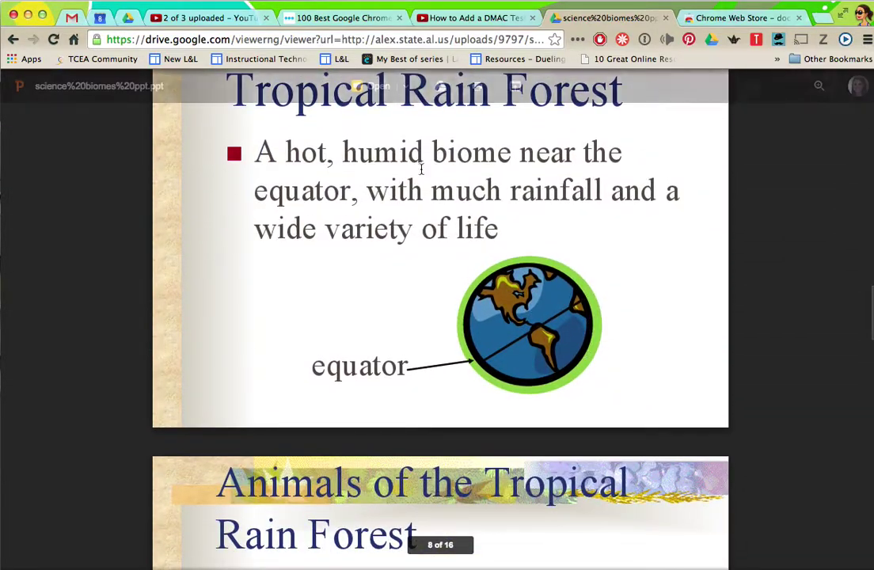
scroll(231, 246, down, 10)
scroll(232, 246, up, 15)
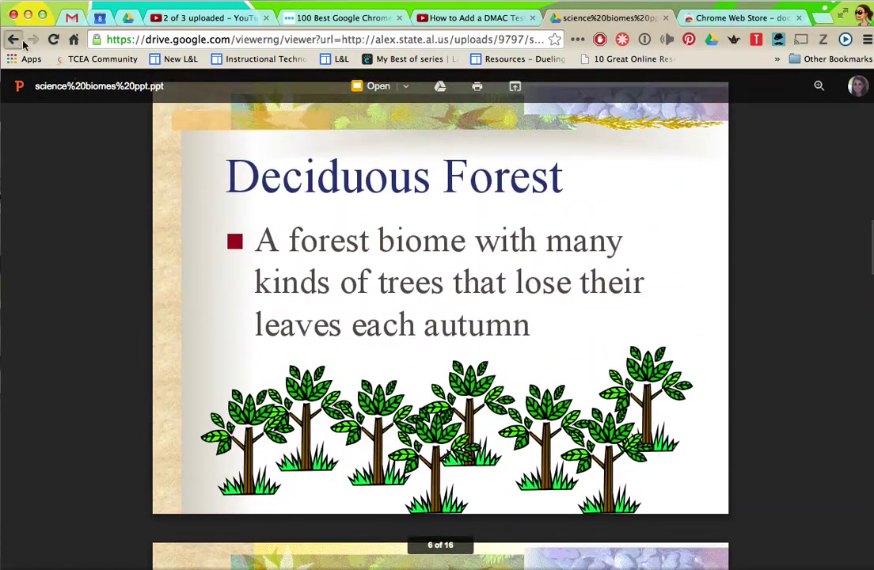
Go back to the results and open the World Biomes - Oregon presentation
click(17, 39)
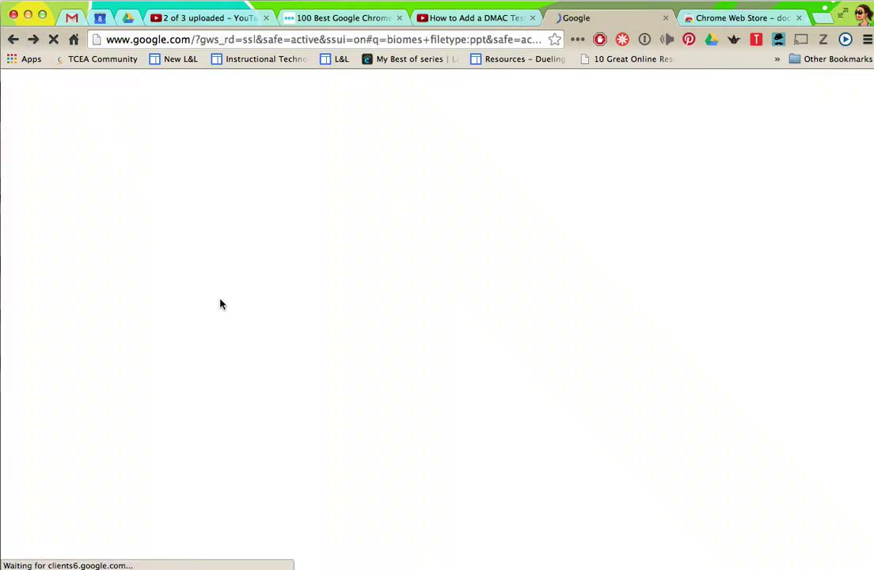
scroll(185, 477, down, 1)
click(178, 470)
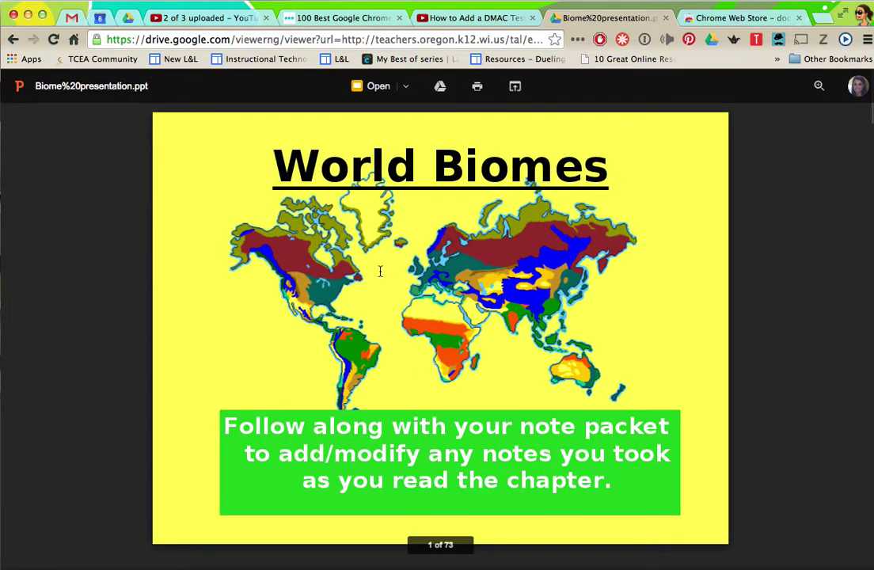
Check which apps can open the World Biomes presentation, then dismiss the list
scroll(380, 271, down, 15)
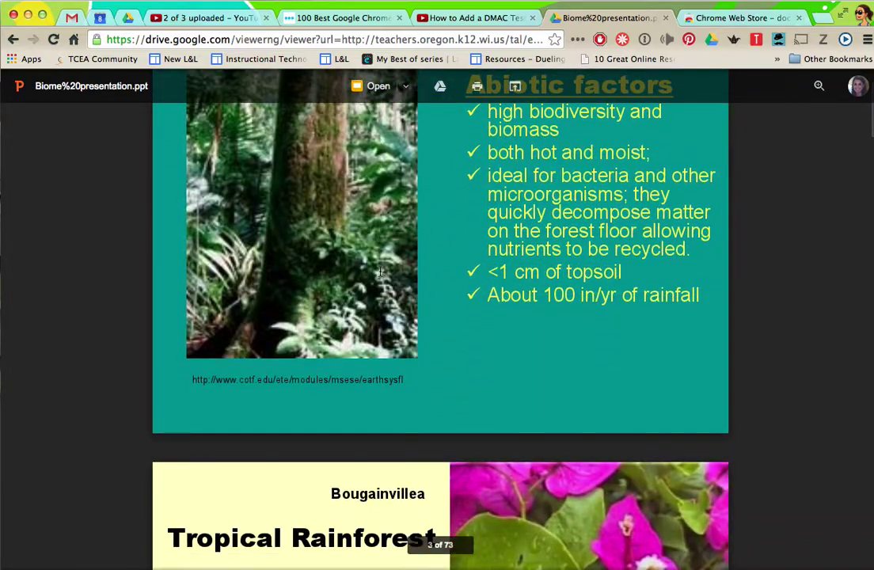
scroll(381, 271, up, 15)
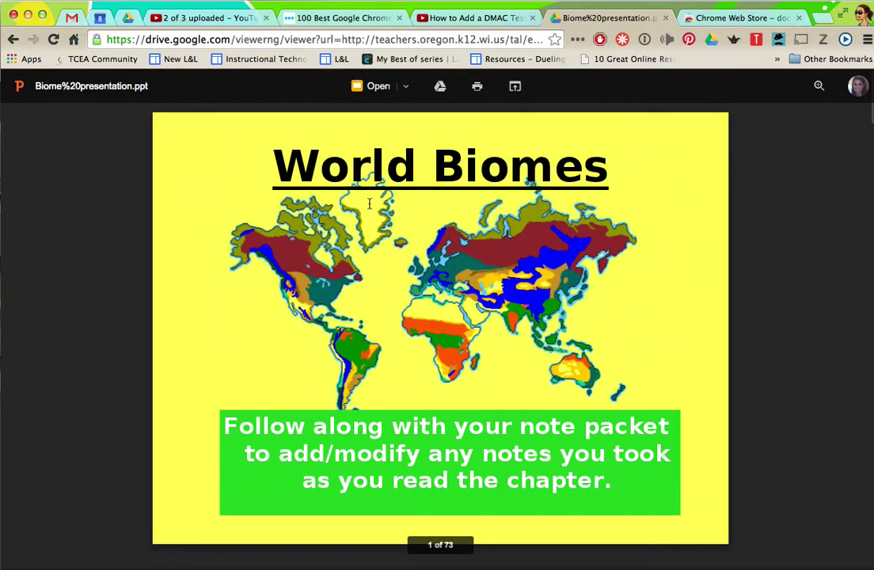
click(405, 90)
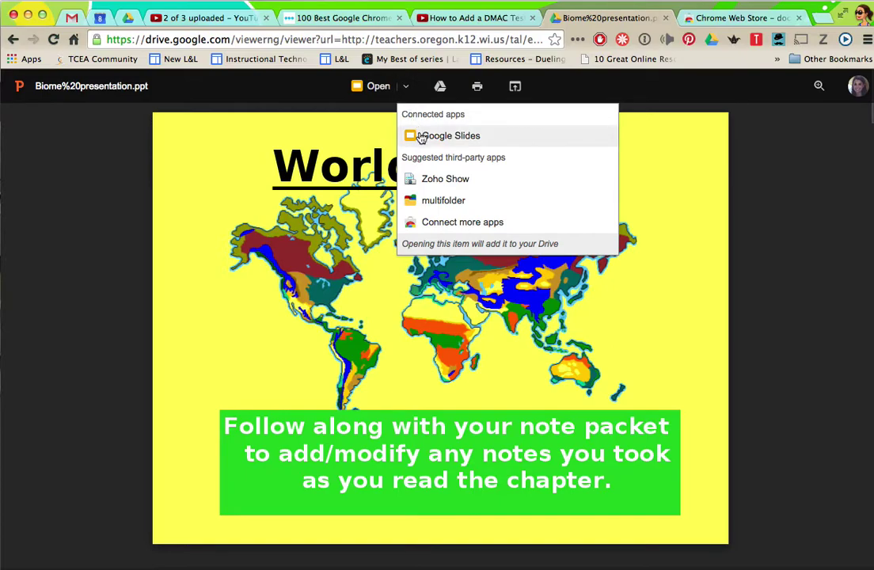
click(409, 93)
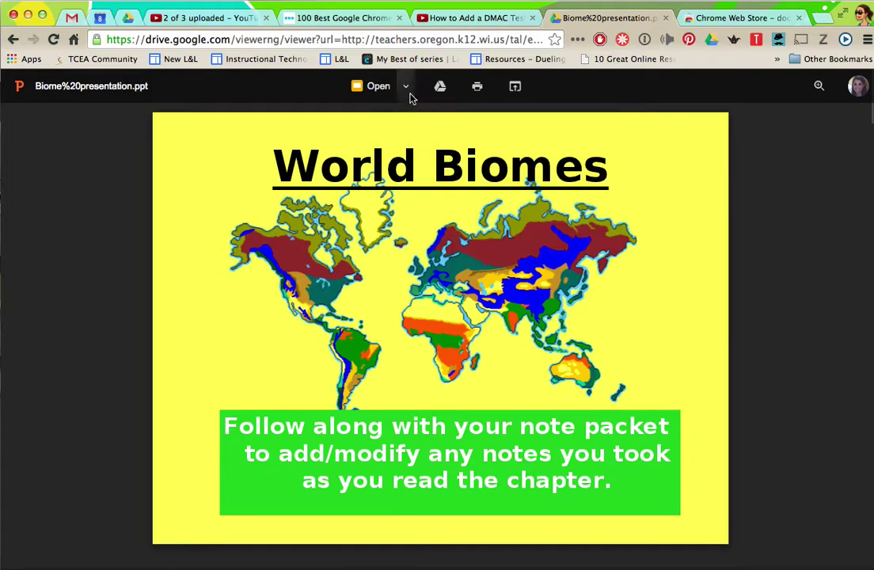
Download the original Biome presentation.ppt, then recheck the Open-with list in the viewer
click(516, 89)
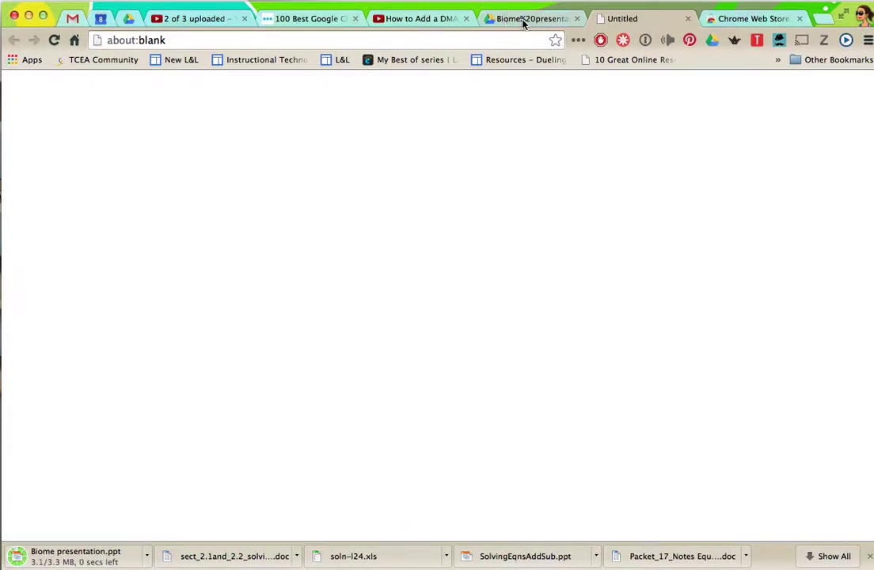
click(522, 21)
click(407, 87)
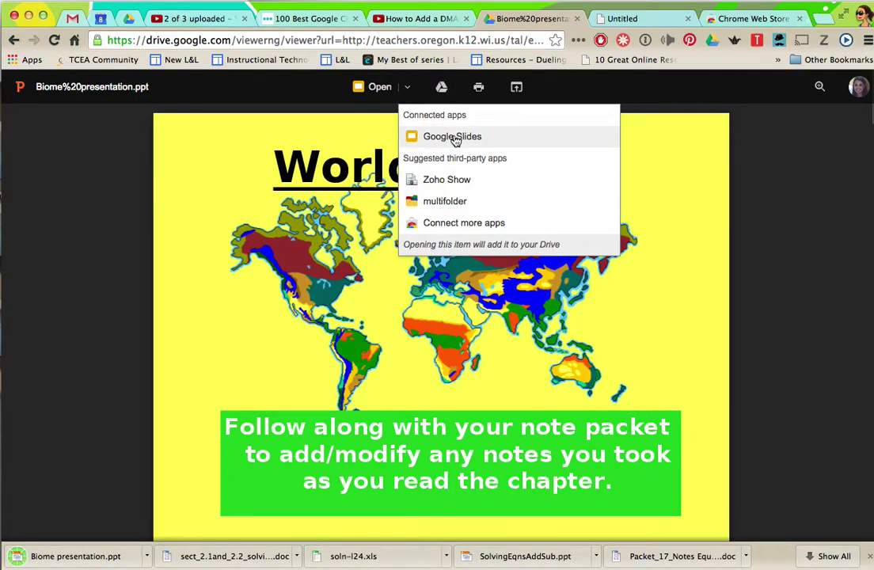
click(111, 147)
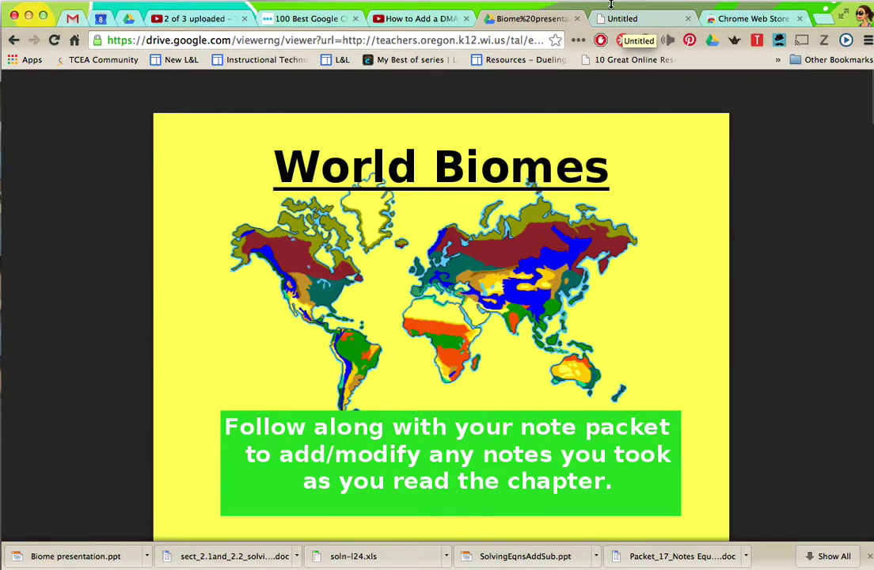
Go back, switch to Gmail and search the mailbox for filetype:pdf
click(16, 40)
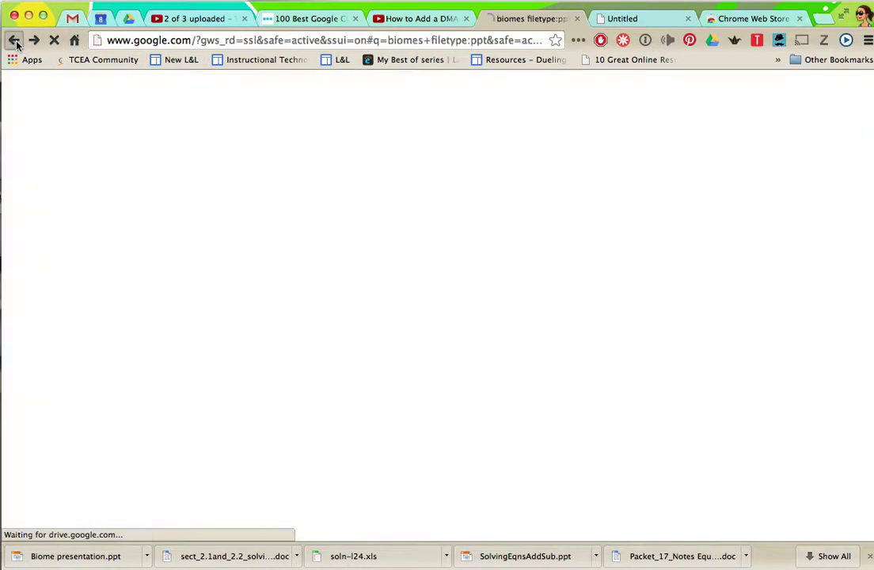
click(79, 20)
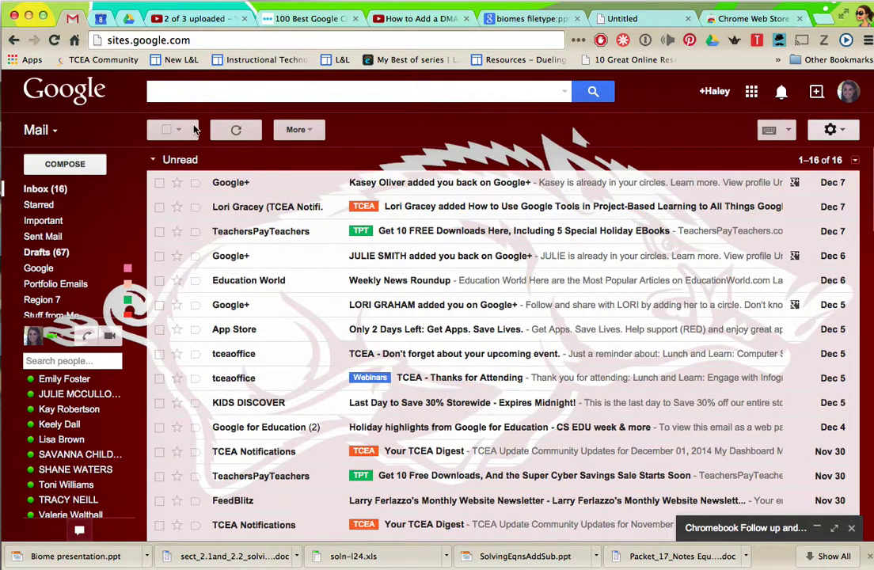
click(220, 94)
text(file)
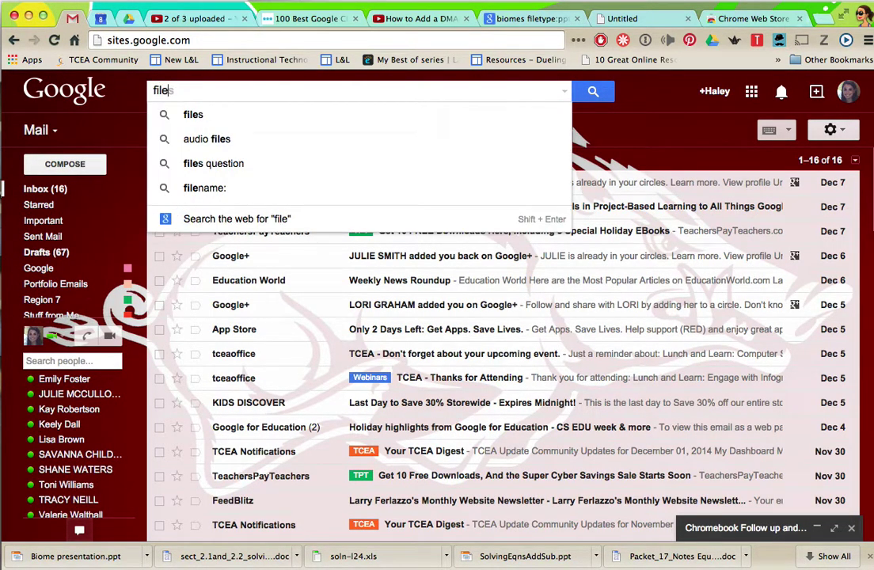
text(ty)
key(BackSpace)
text(type)
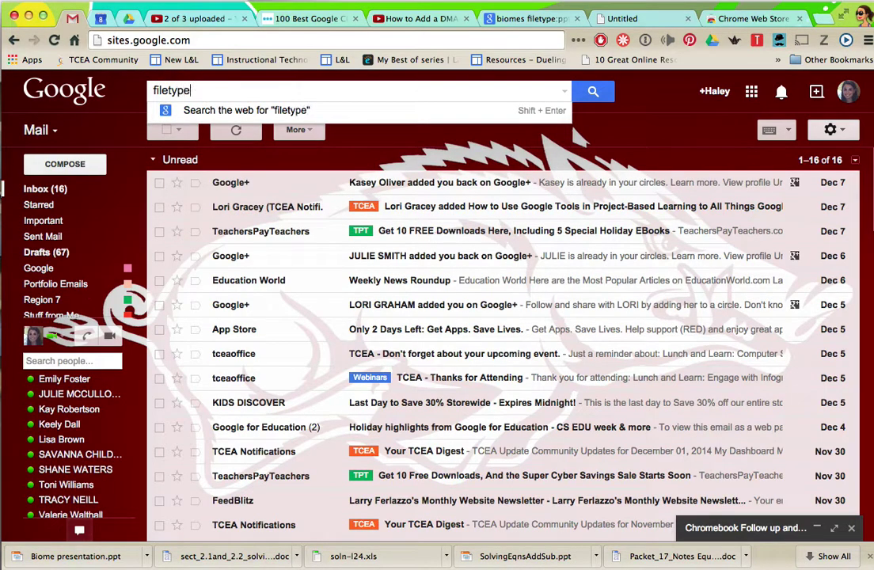
text(:pdf)
key(Return)
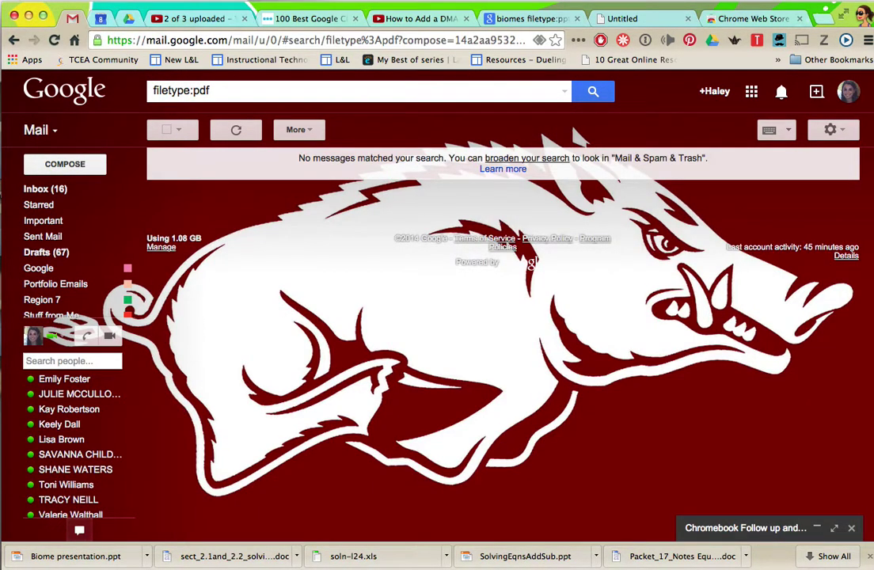
Search by the sender's name and open the Sale of Surplus District Real Estate email
drag(222, 101, 142, 89)
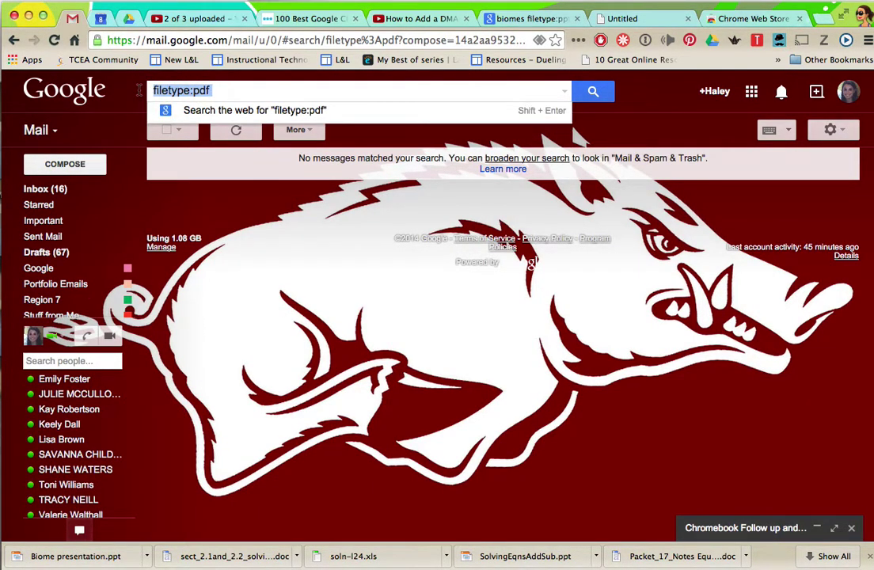
text(goode)
key(Return)
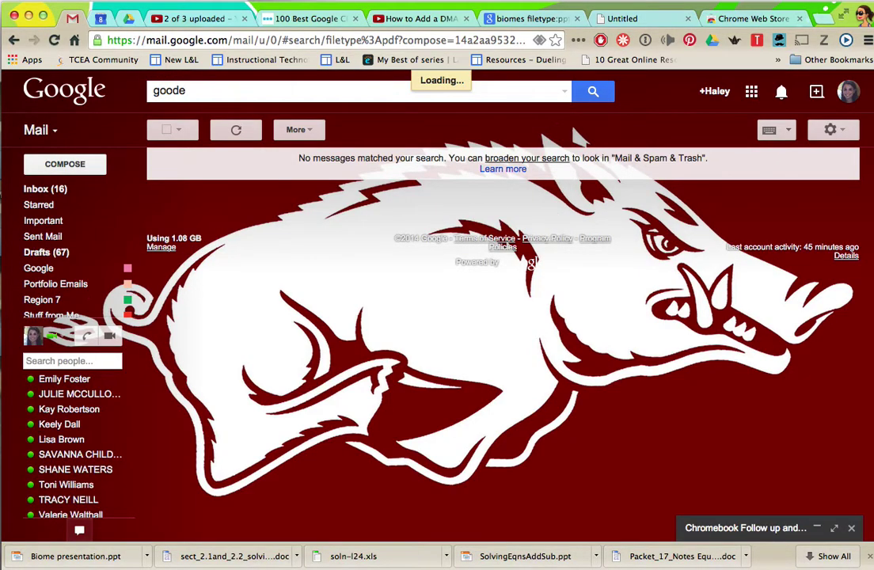
scroll(316, 213, down, 2)
scroll(315, 212, down, 1)
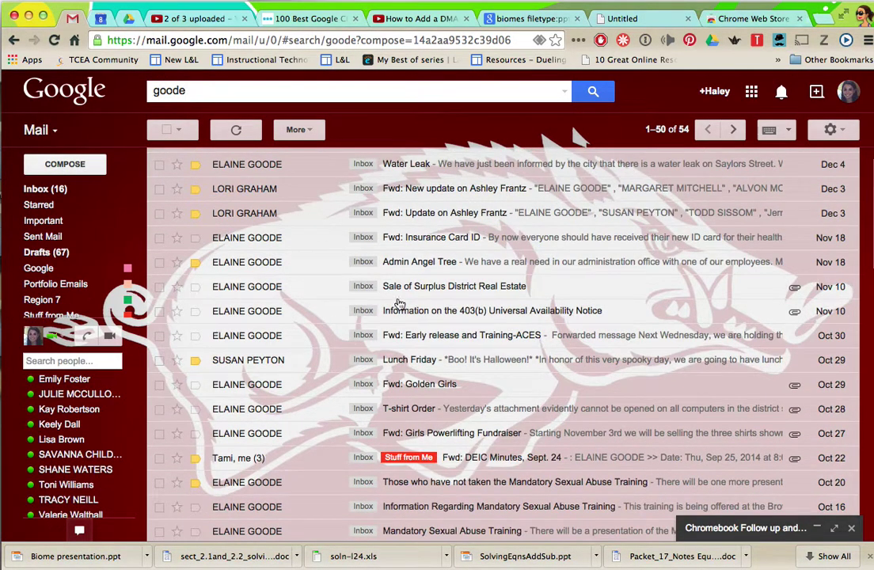
click(534, 289)
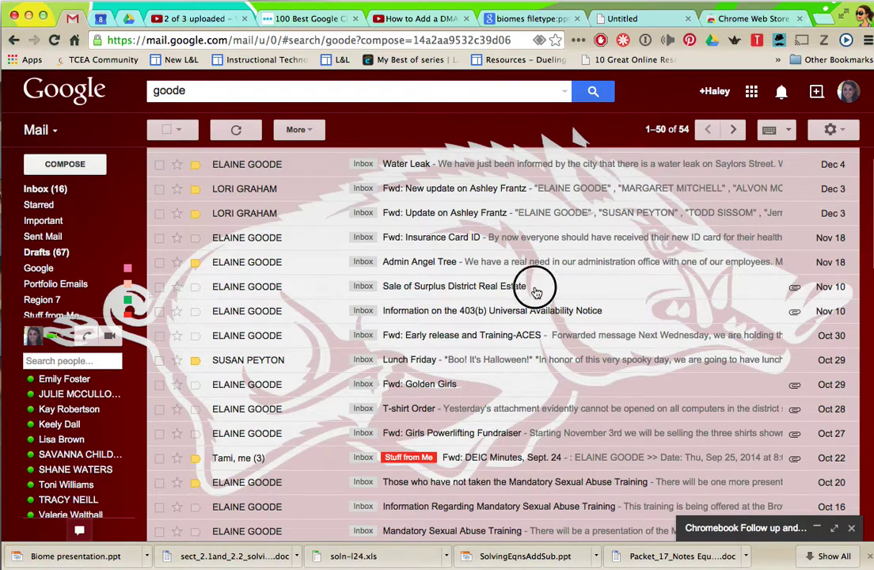
mouse_move(267, 283)
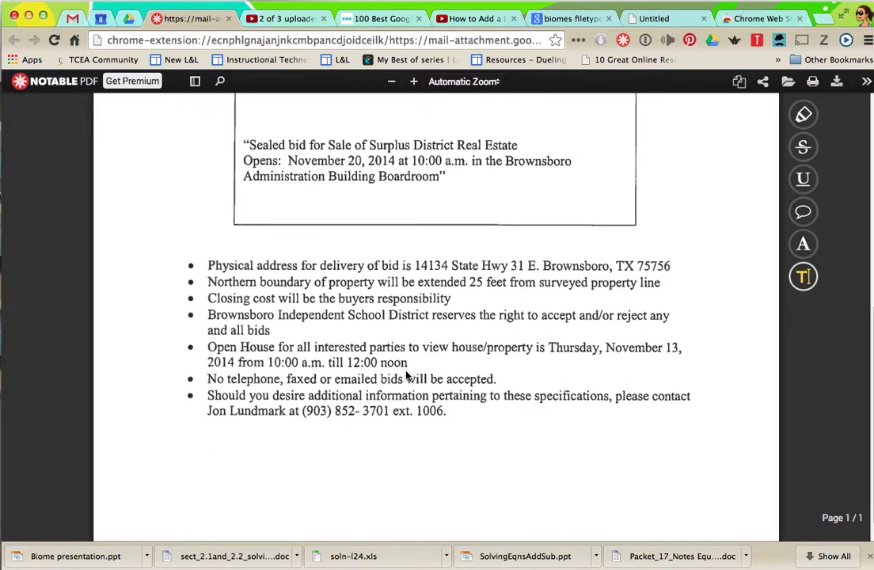
Scroll through the surplus real estate bid notice PDF, then close the Notable PDF tab
scroll(356, 392, up, 6)
scroll(359, 349, down, 7)
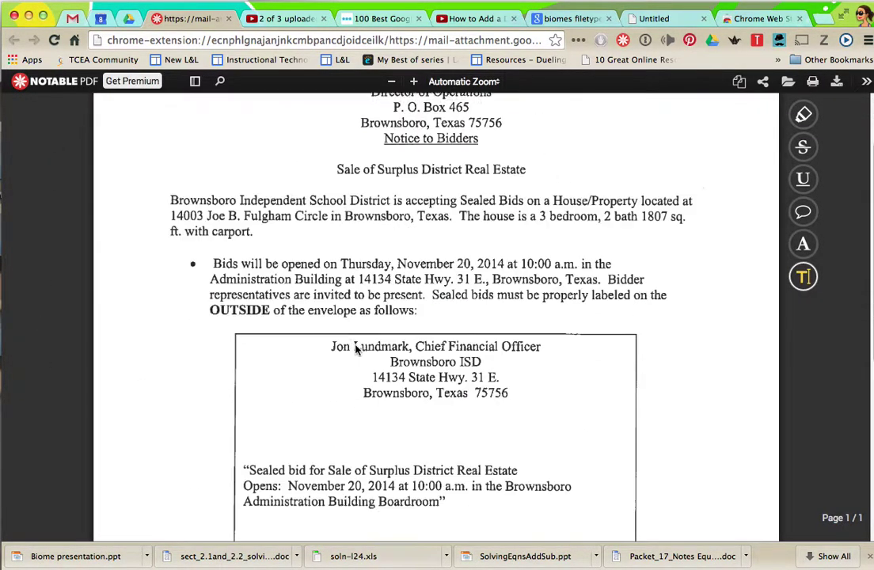
scroll(377, 335, up, 7)
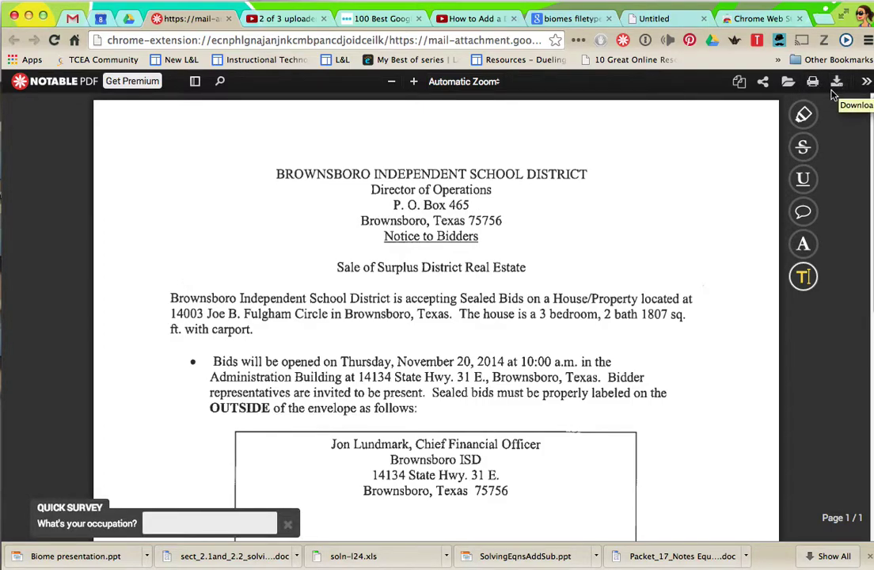
click(228, 19)
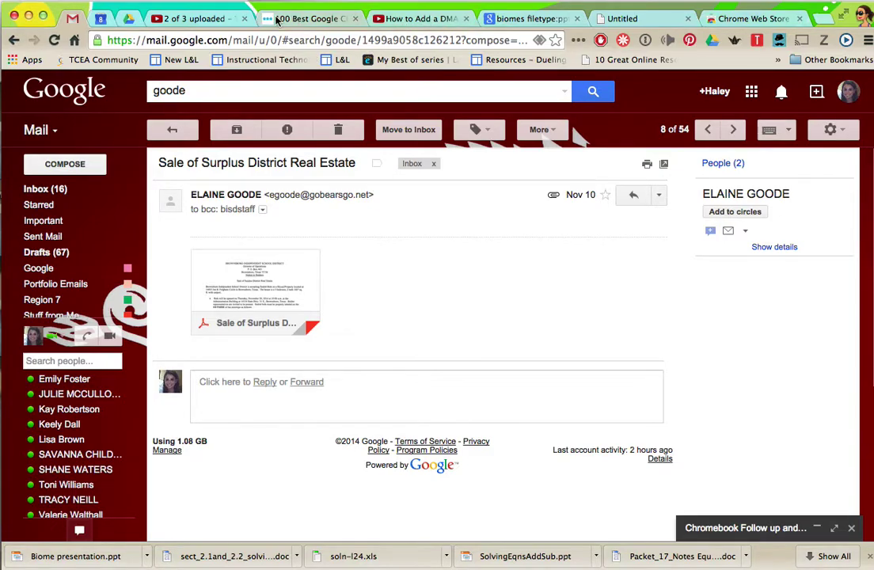
Back in the Chrome Web Store, replace the 'doc view' search with 'notea'
click(742, 22)
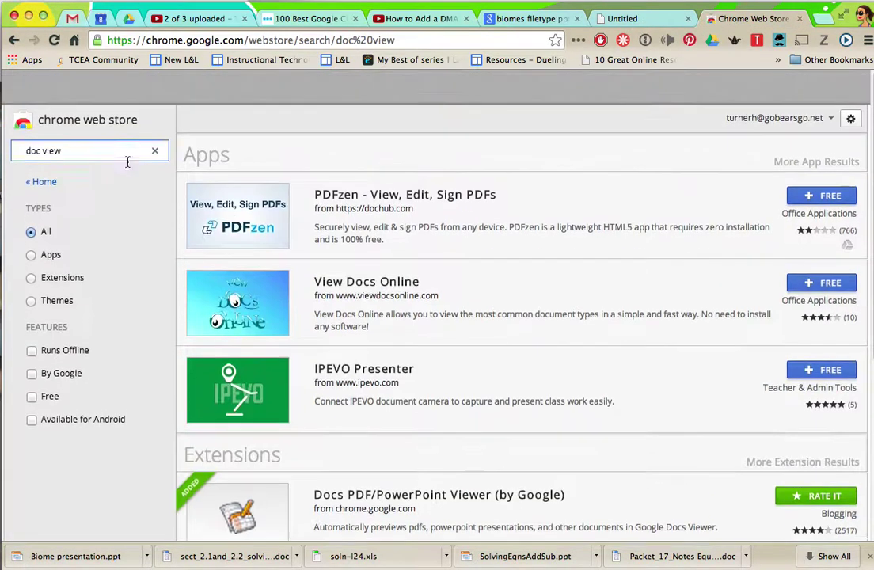
triple_click(20, 115)
text(n)
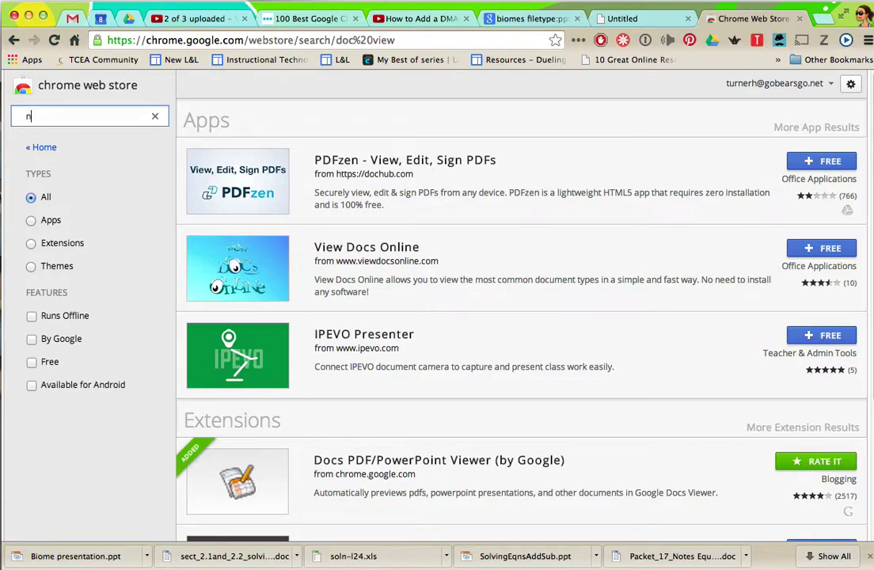
text(oteab)
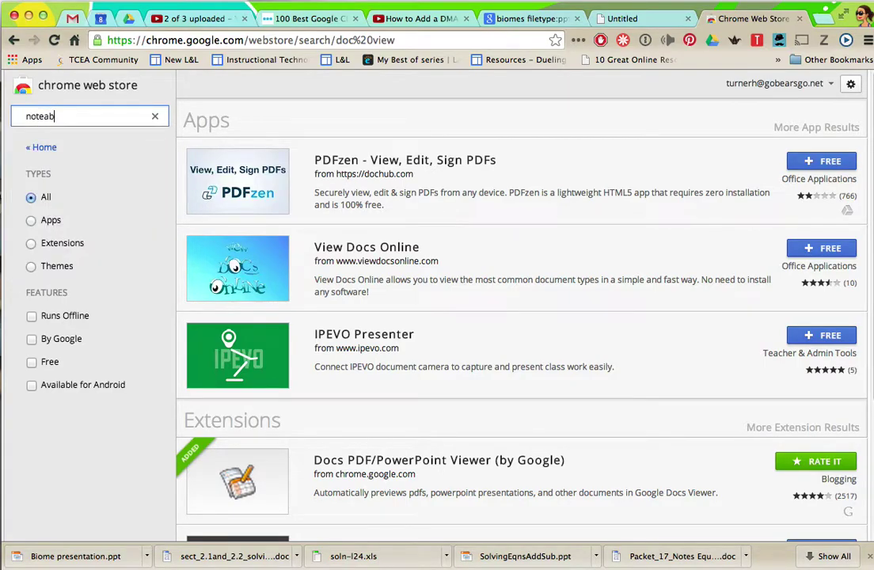